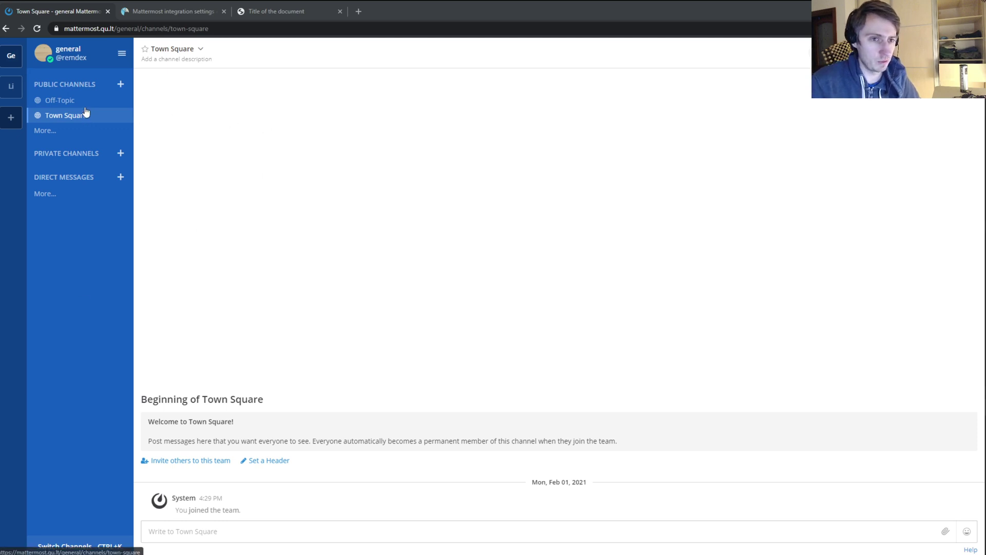
# - Review the integration settings and chat widget test page, then return to Town Square
pyautogui.click(153, 12)
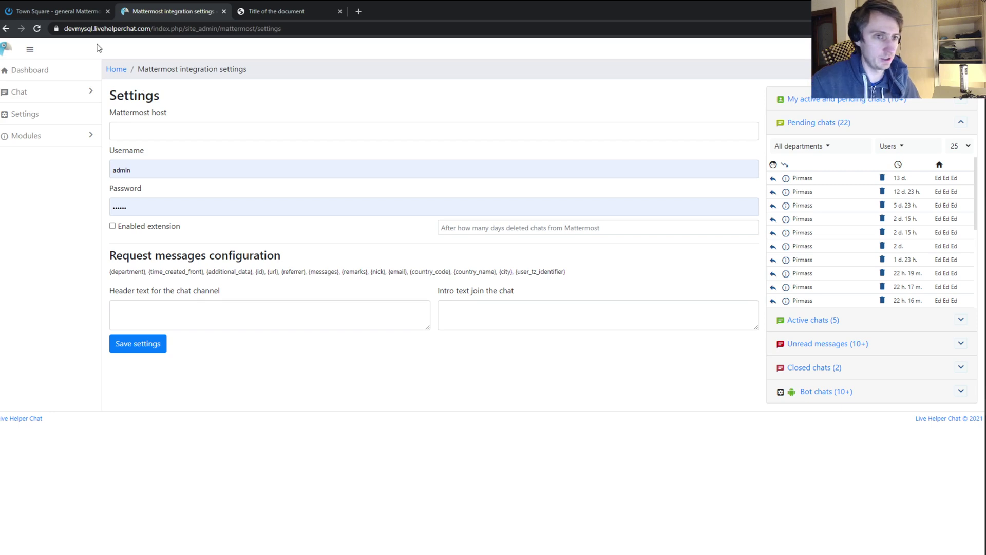
pyautogui.click(64, 14)
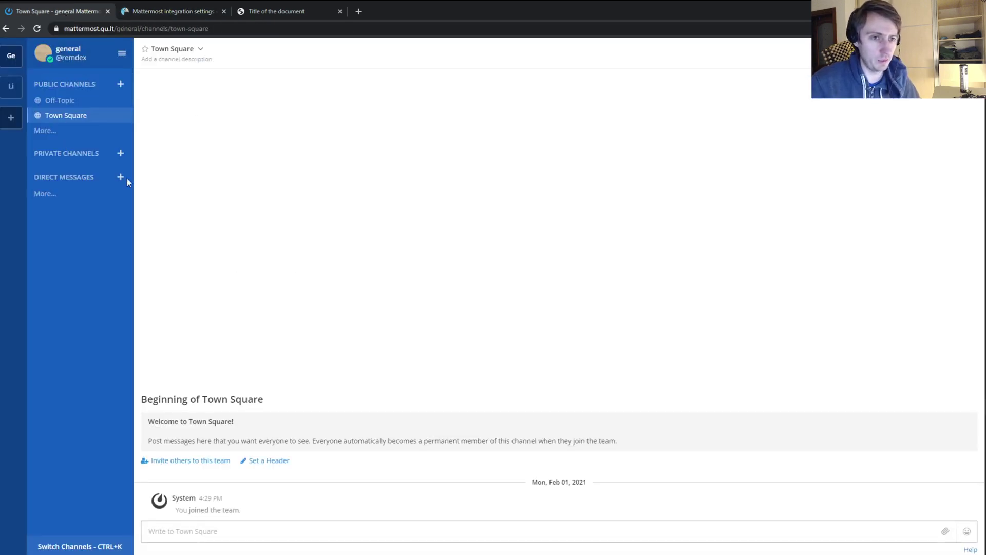
pyautogui.click(155, 10)
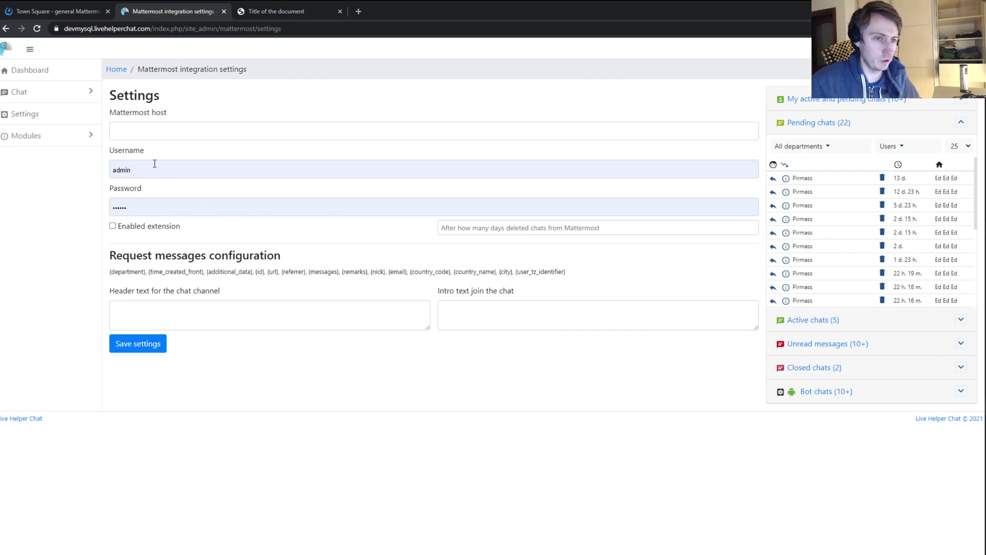
pyautogui.click(268, 14)
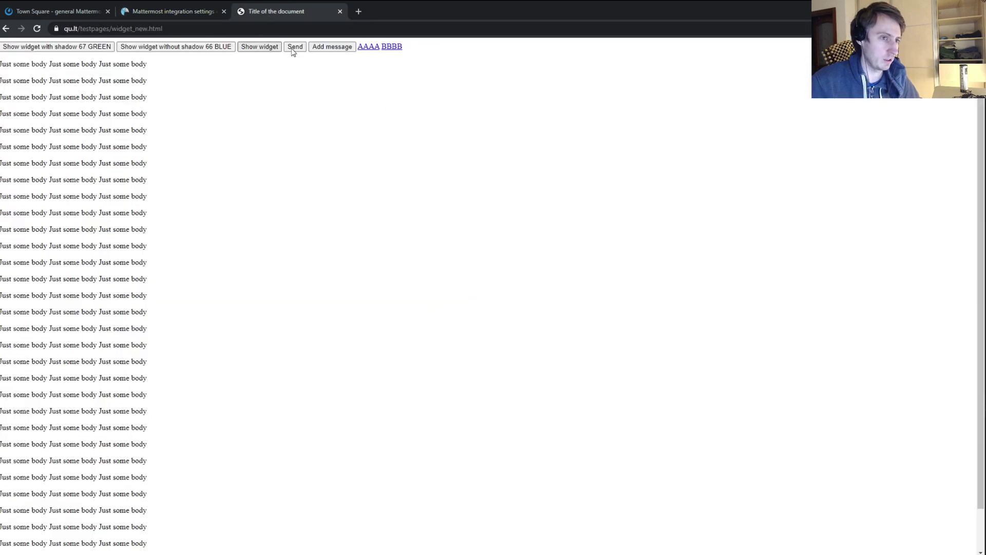
pyautogui.click(260, 48)
pyautogui.click(828, 388)
pyautogui.click(785, 319)
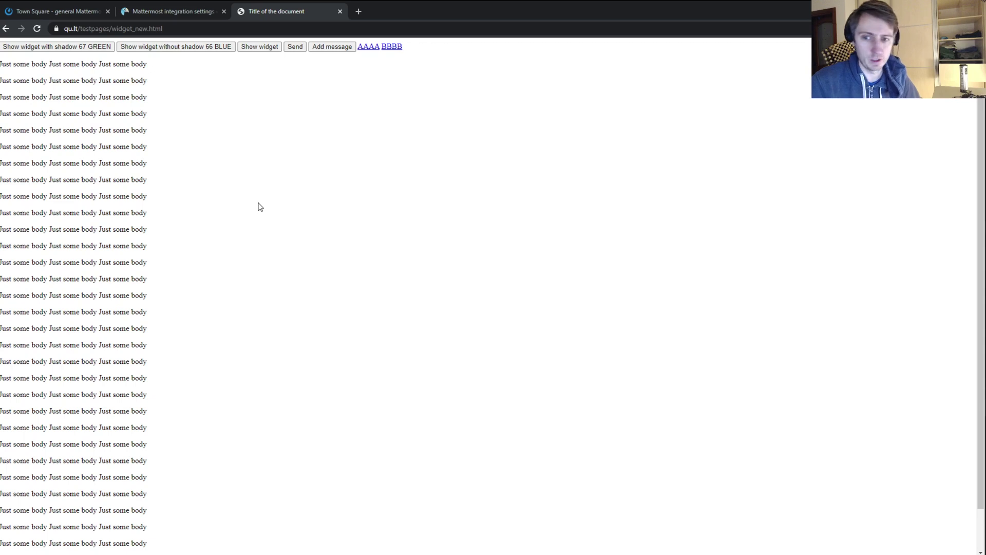
pyautogui.click(71, 13)
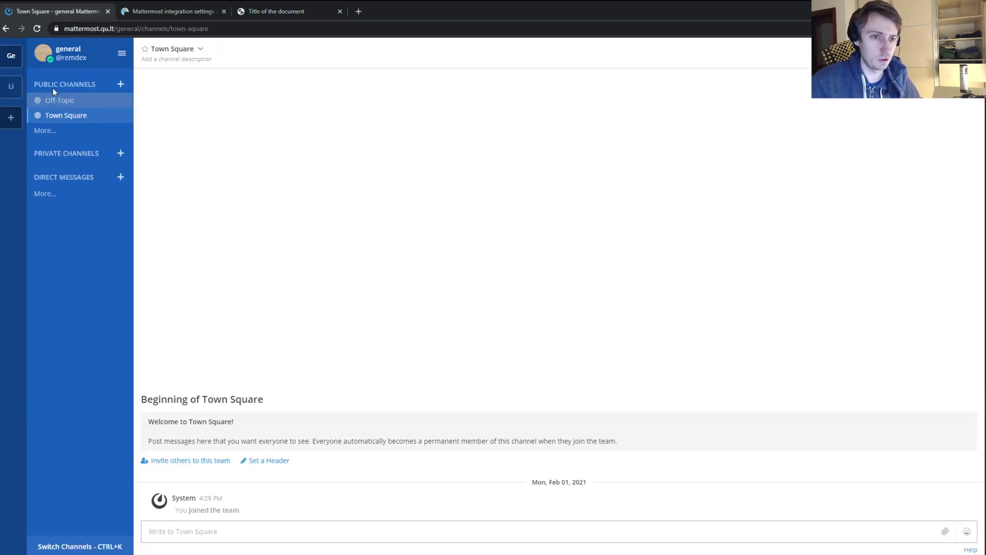
# - Create a new team named 'lhc' with its default URL
pyautogui.click(11, 117)
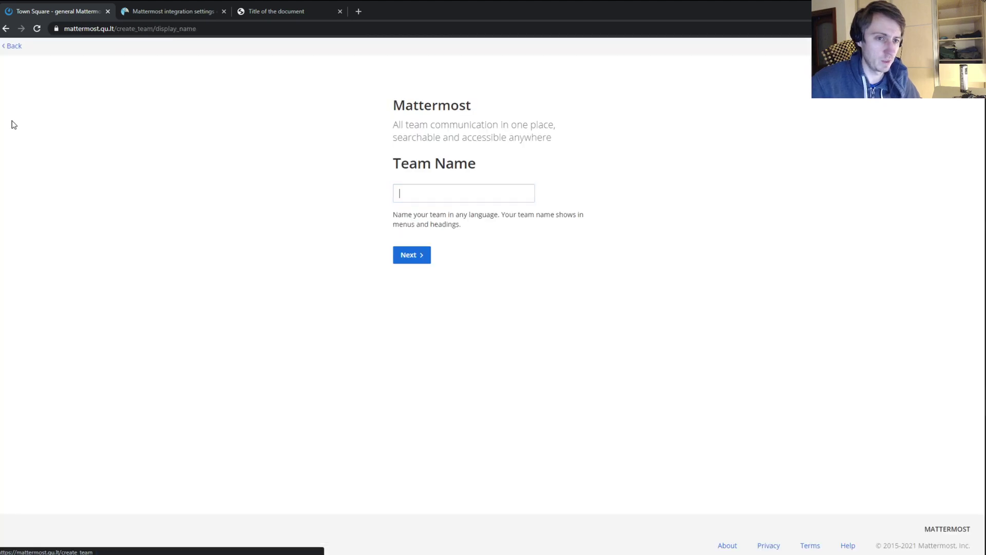
pyautogui.click(441, 197)
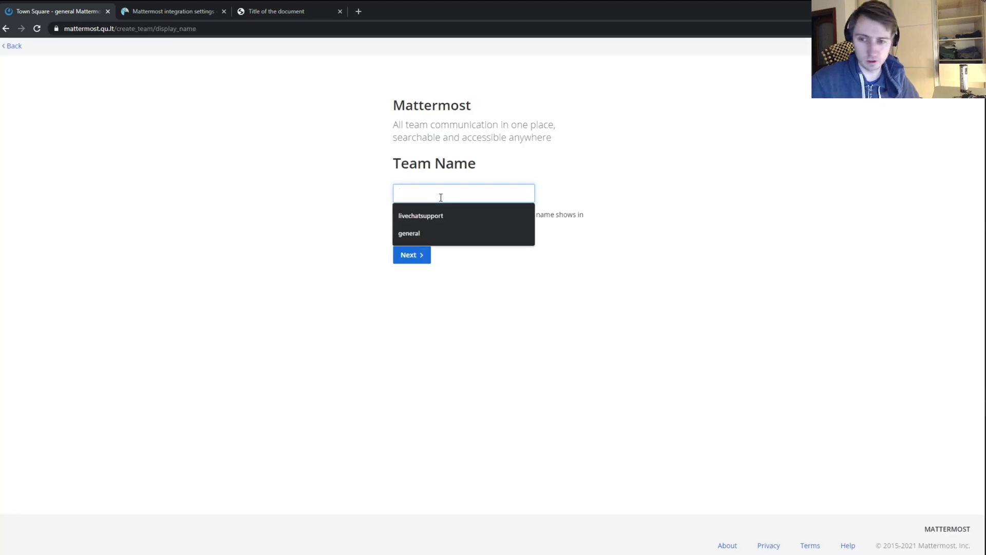
pyautogui.write('lhc')
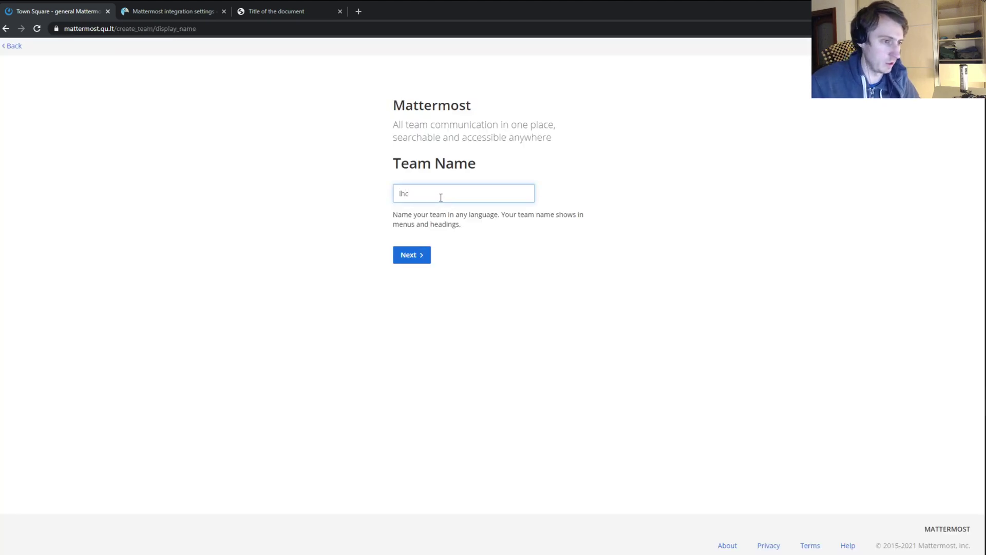
pyautogui.click(405, 256)
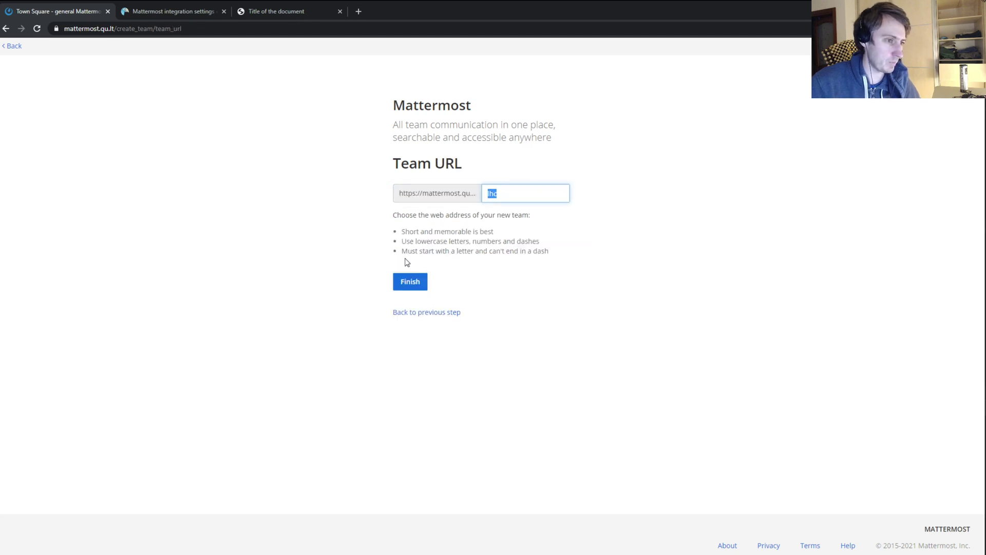
pyautogui.click(421, 283)
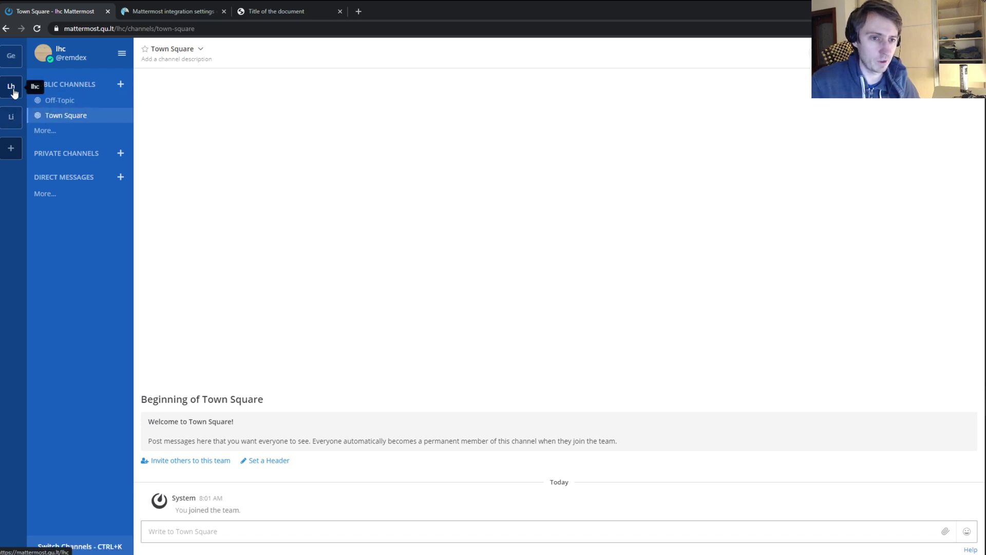
# - Copy the lhc team's invite link from Invite People
pyautogui.click(123, 54)
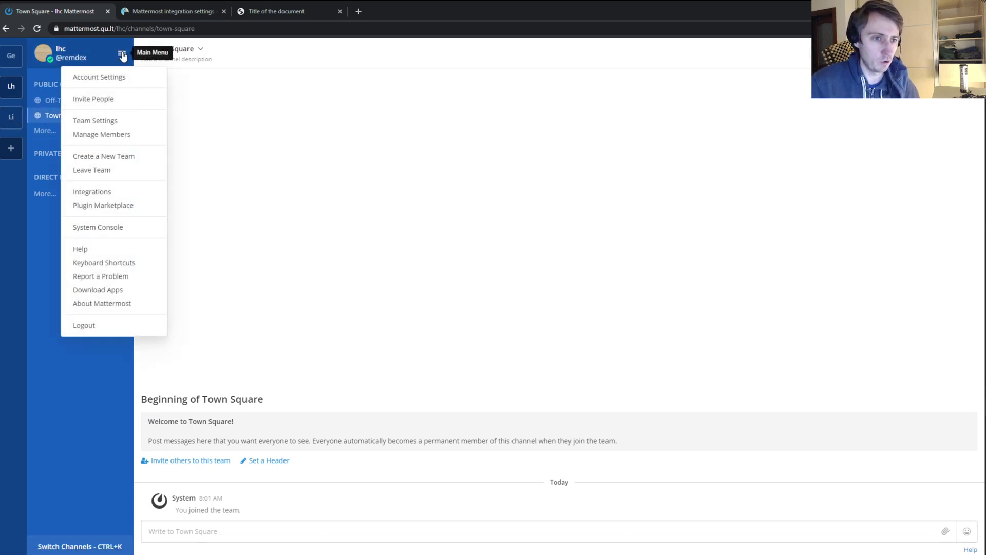
pyautogui.click(95, 101)
pyautogui.click(598, 208)
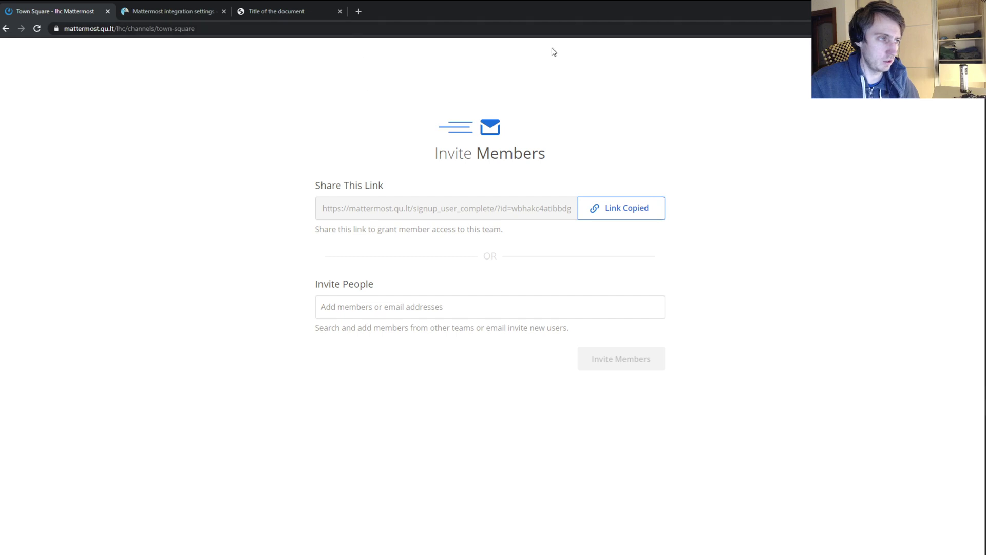
# - Load the copied invite link in a new incognito window
pyautogui.hotkey('alt', 'f')
pyautogui.hotkey('ctrl', 'shift', 'n')
pyautogui.hotkey('ctrl', 'v')
pyautogui.press('Return')
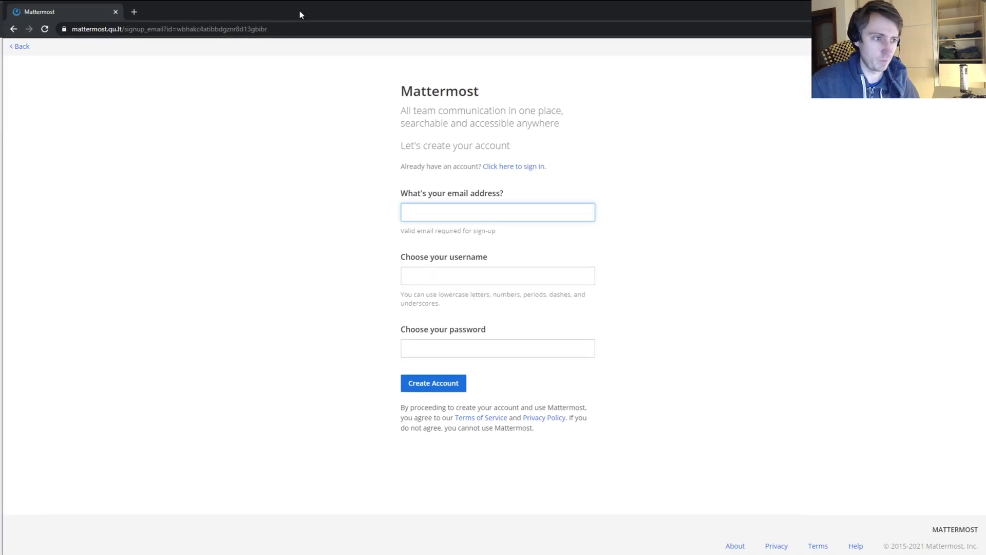
# - Create an account with the new user's e-mail, username 'lhc' and a password
pyautogui.click(461, 205)
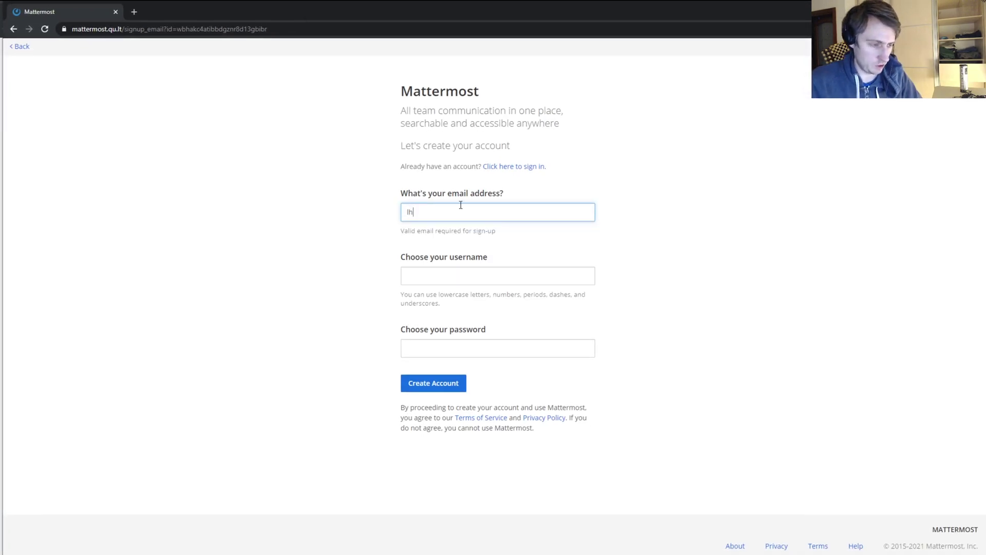
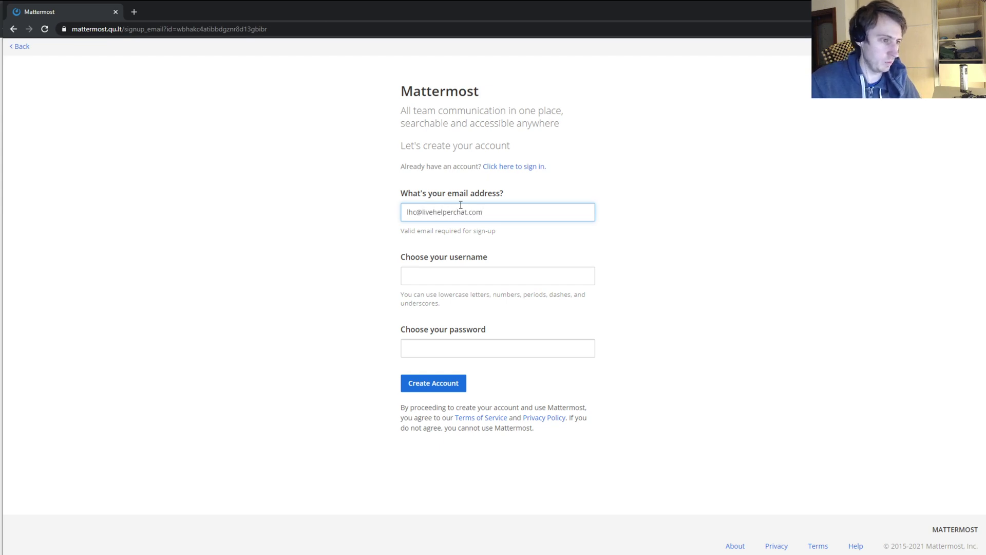
pyautogui.click(480, 276)
pyautogui.write('lhc')
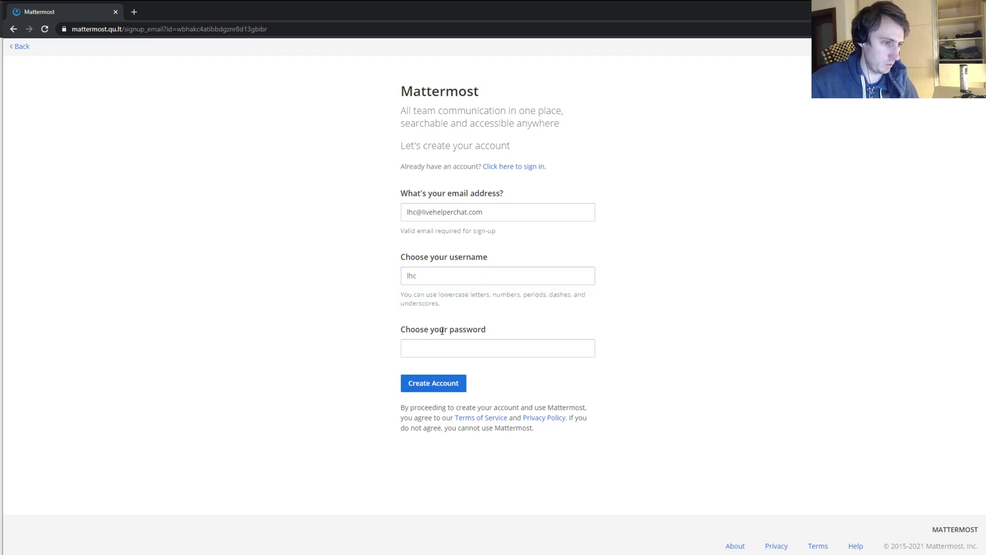
pyautogui.click(436, 350)
pyautogui.write('•••')
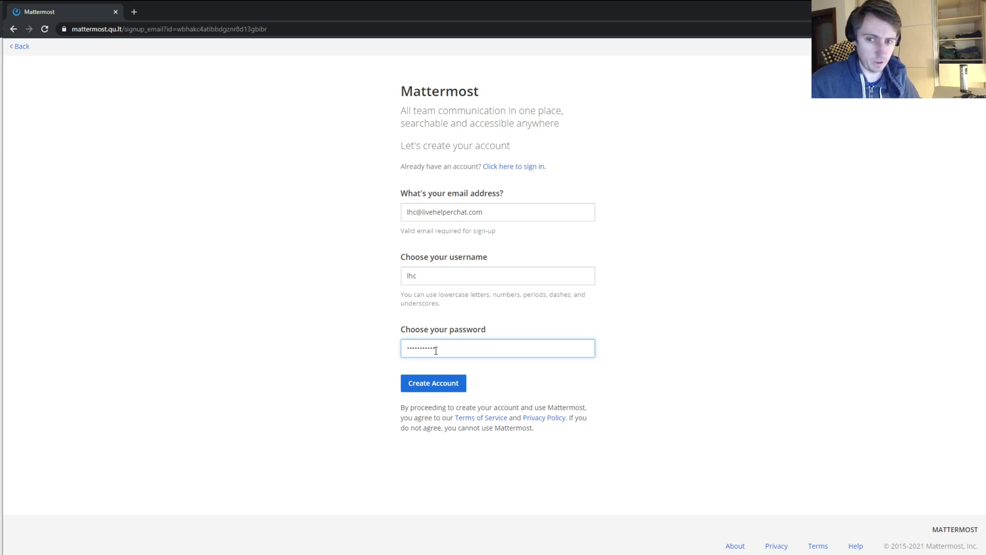
pyautogui.click(430, 387)
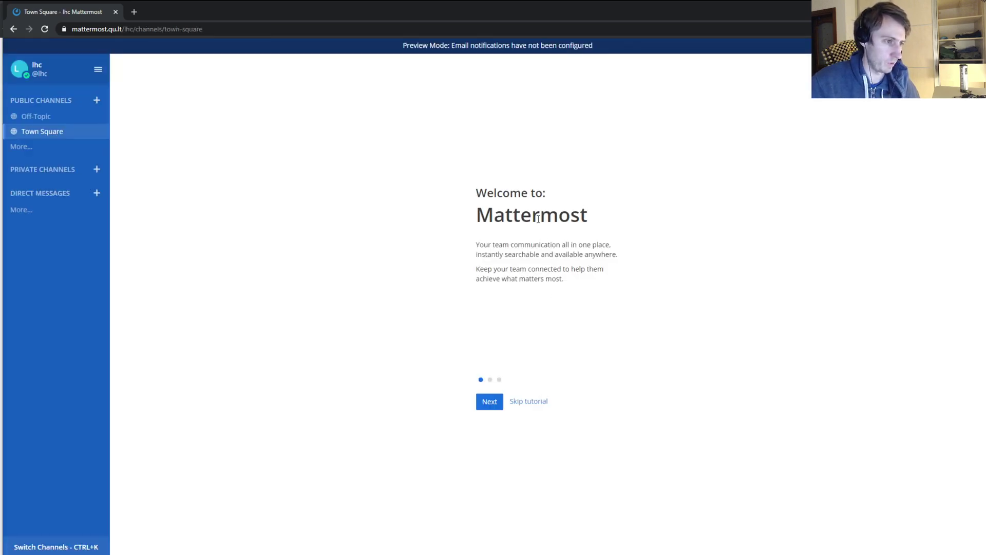
# - Step through the welcome tutorial to the lhc team's Town Square
pyautogui.click(490, 403)
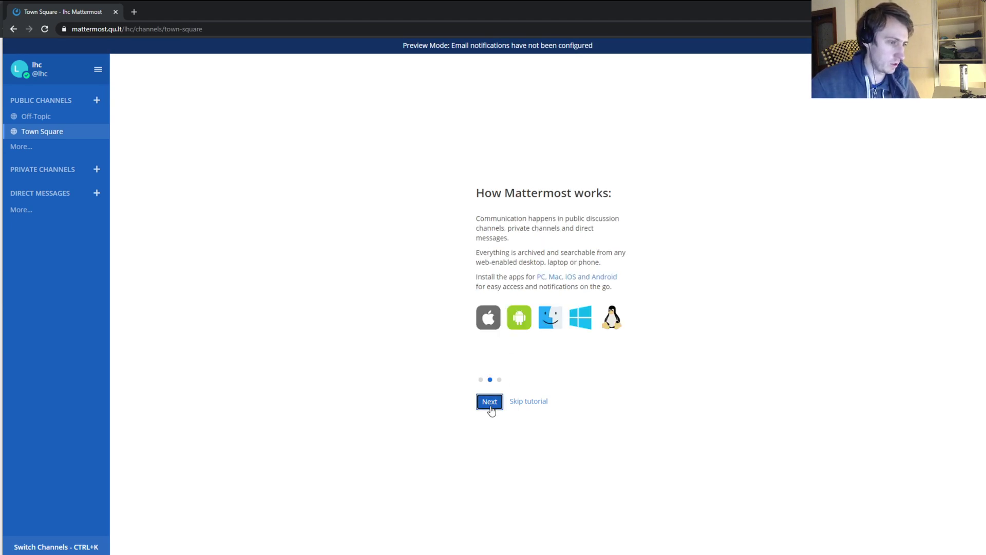
pyautogui.click(490, 403)
pyautogui.click(490, 403)
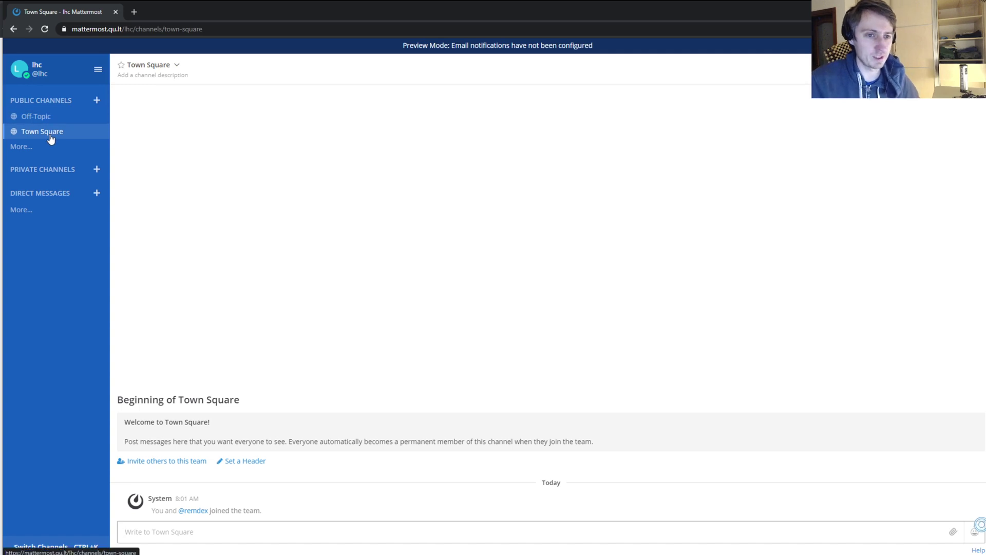
pyautogui.click(101, 72)
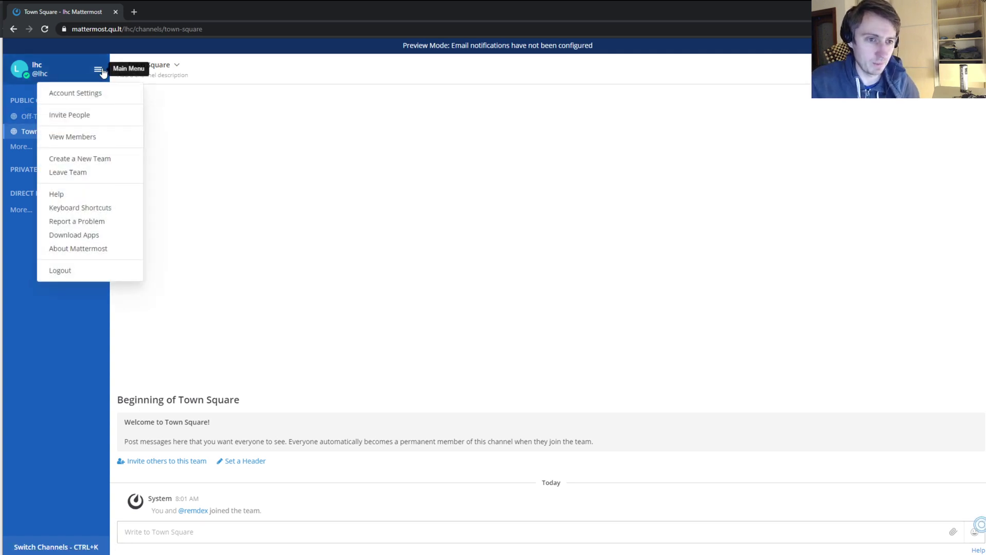
pyautogui.click(83, 136)
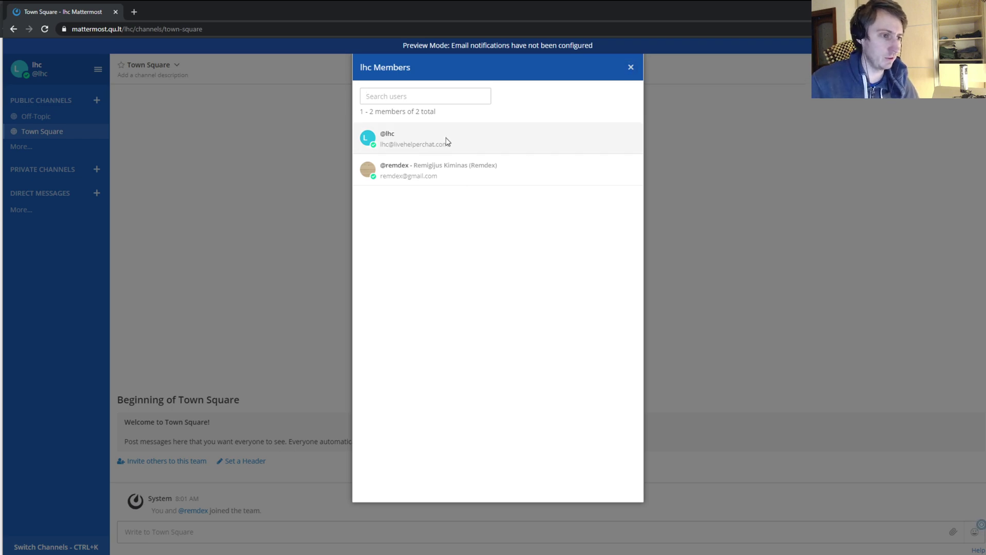
pyautogui.click(631, 69)
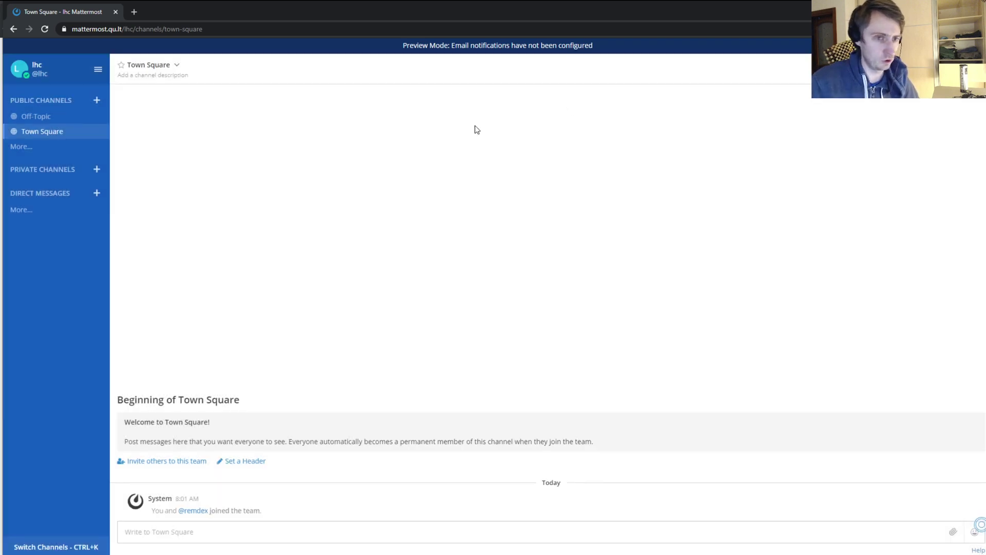
# - Glance at Account Settings, then bring the original browser window forward and dismiss the invite page
pyautogui.click(97, 71)
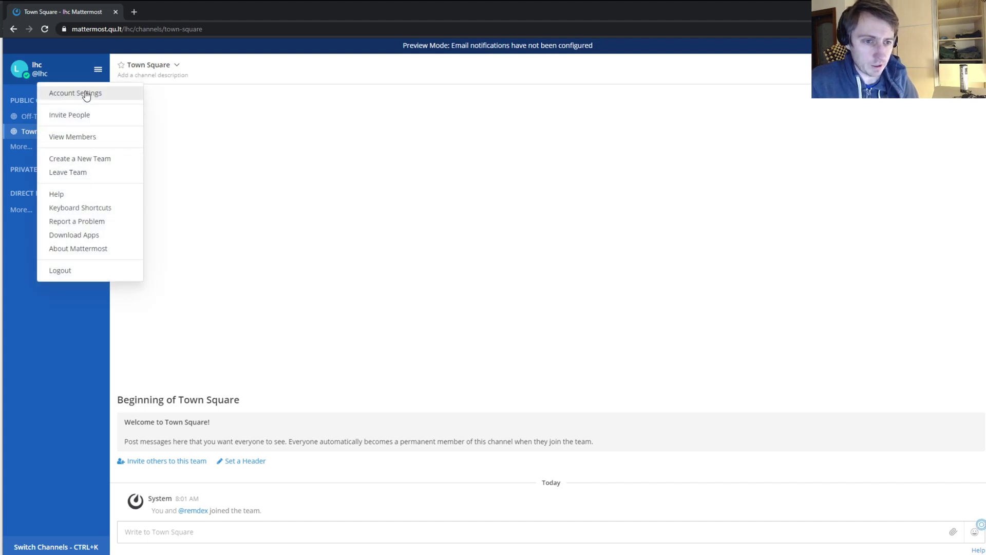
pyautogui.click(86, 94)
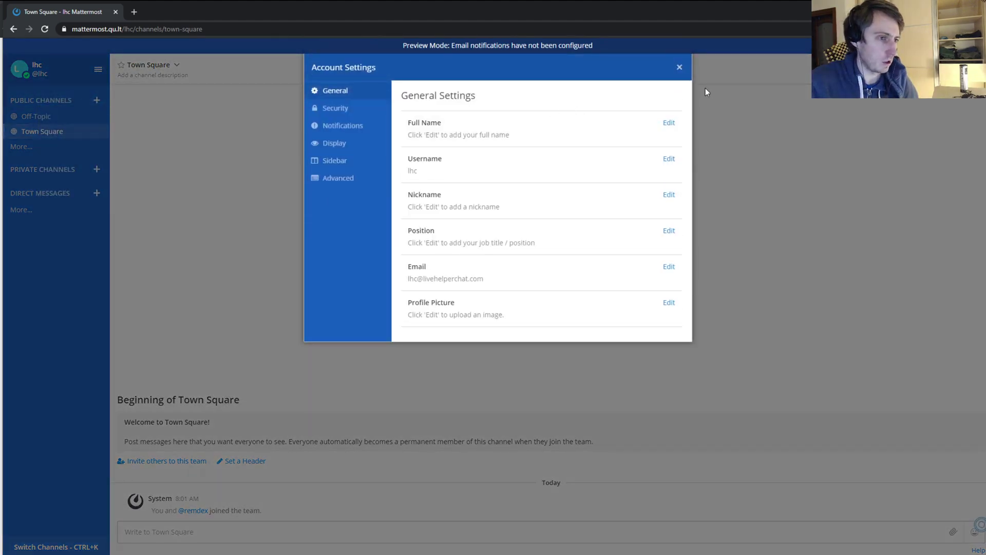
pyautogui.click(679, 69)
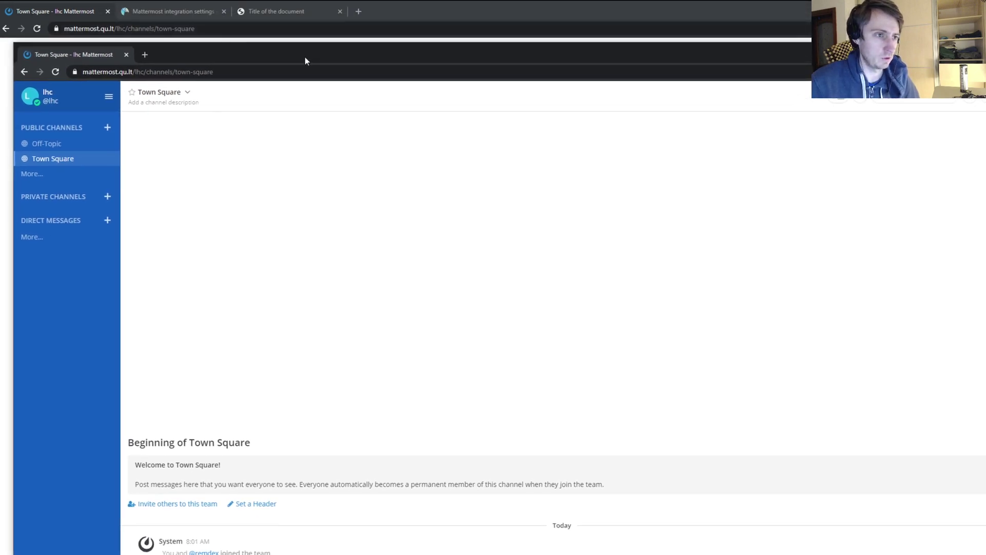
pyautogui.moveTo(305, 61); pyautogui.dragTo(372, 216)
pyautogui.click(317, 81)
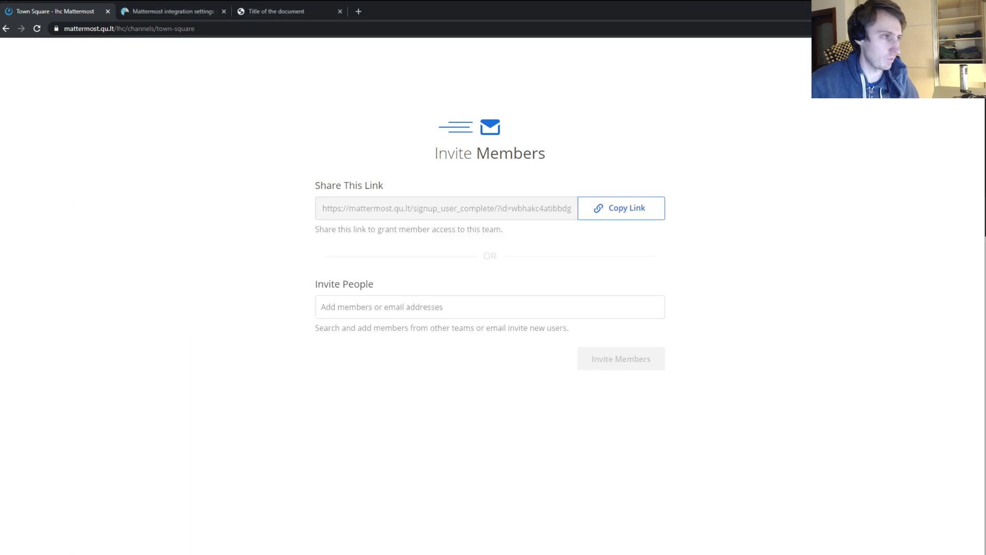
pyautogui.press('Escape')
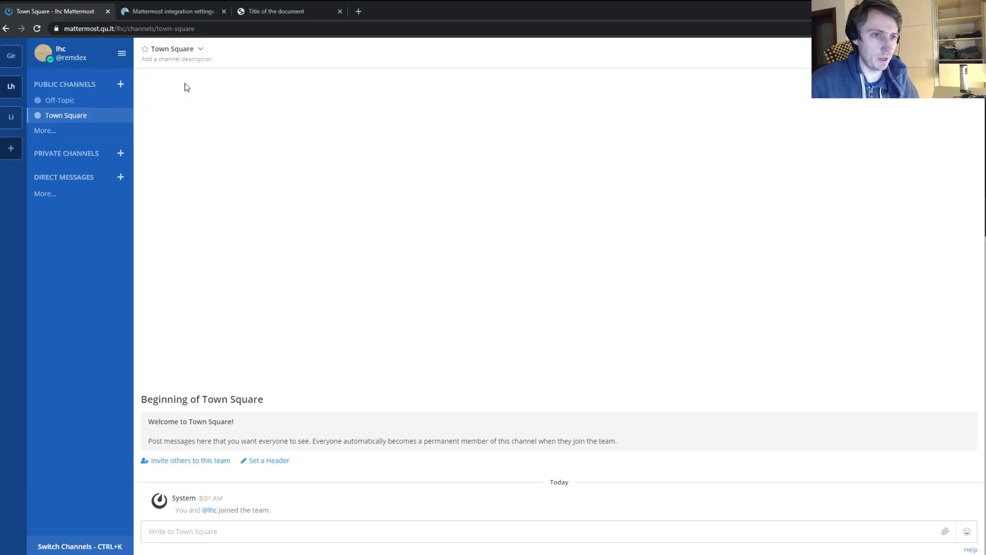
# - Check Account Settings again in the original window and return to the main menu
pyautogui.click(122, 54)
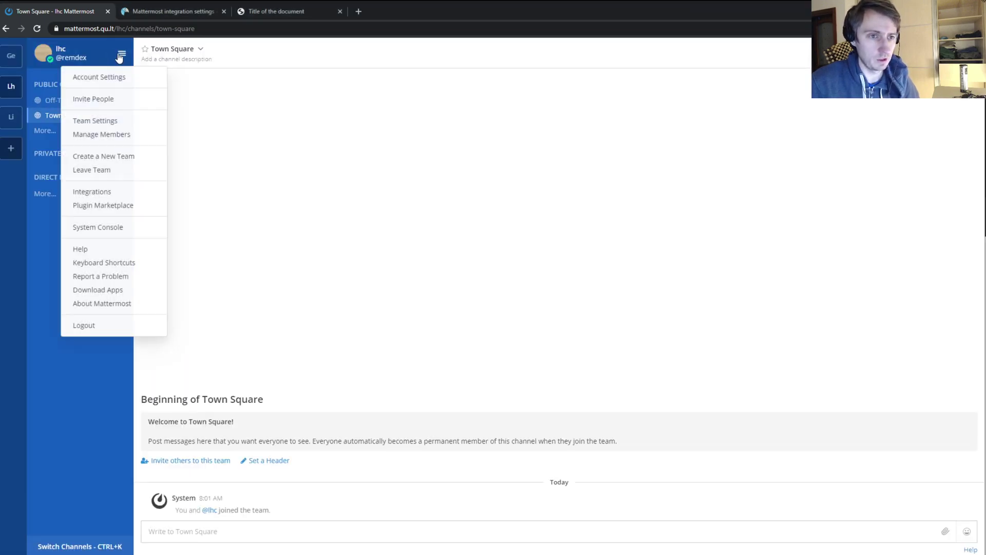
pyautogui.click(96, 77)
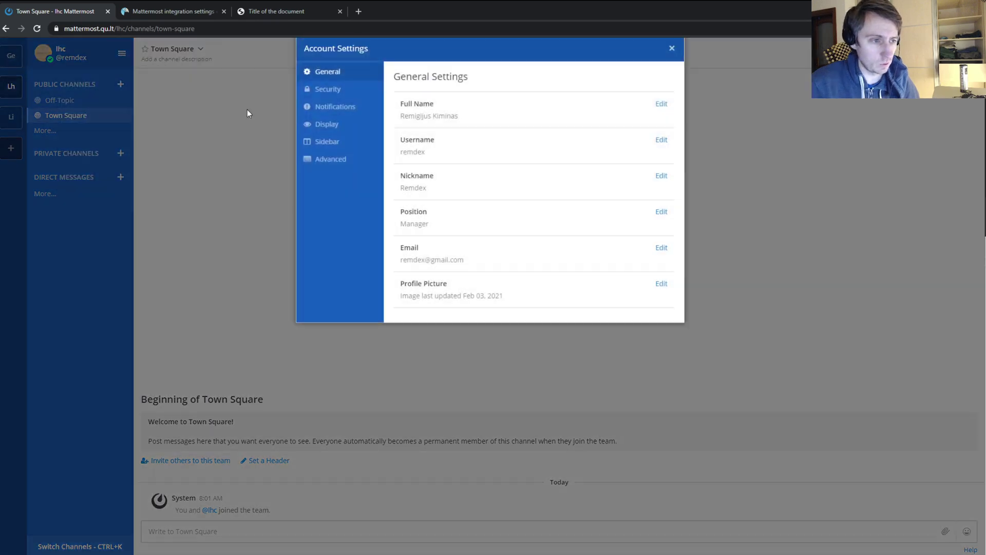
pyautogui.click(671, 67)
pyautogui.click(122, 54)
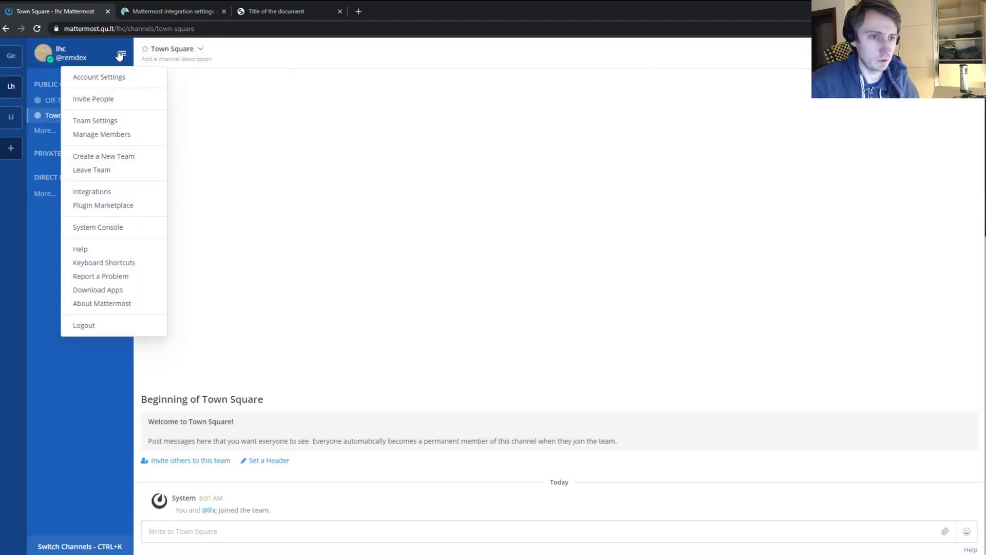
pyautogui.click(117, 134)
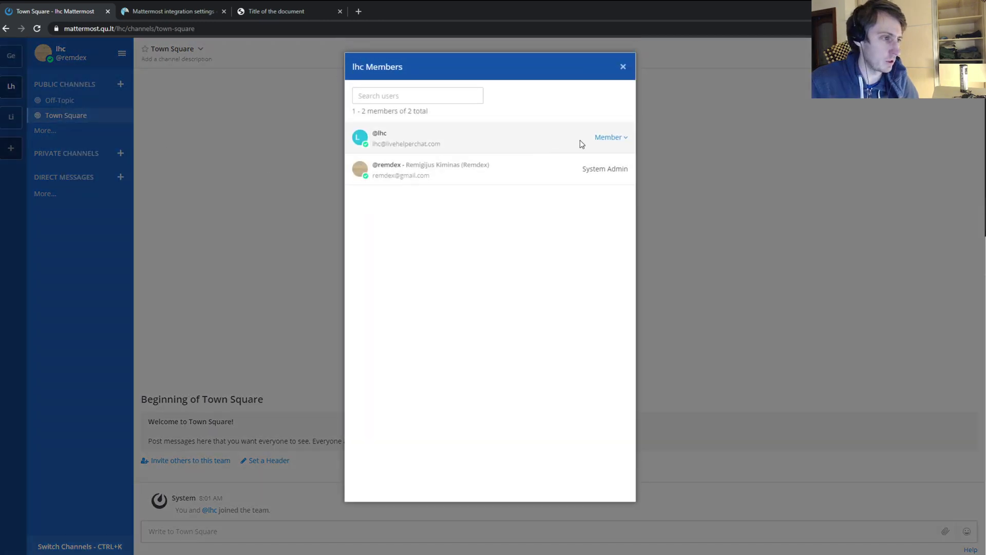
pyautogui.click(611, 141)
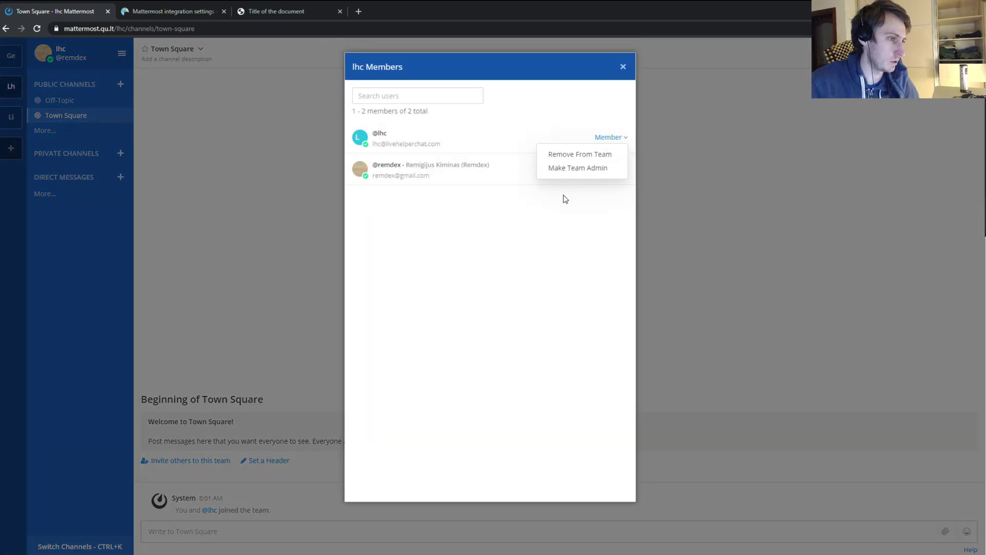
pyautogui.click(566, 171)
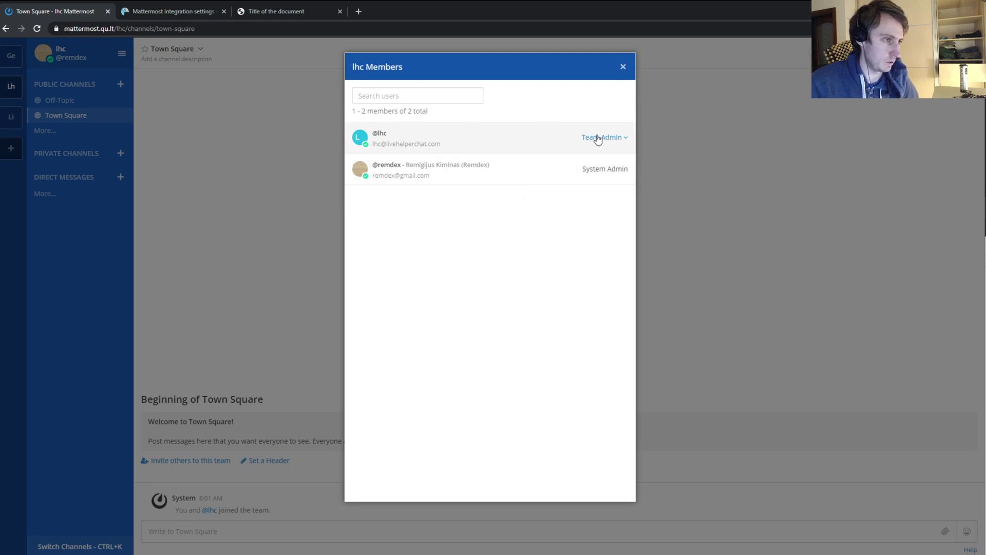
pyautogui.click(617, 141)
pyautogui.click(587, 113)
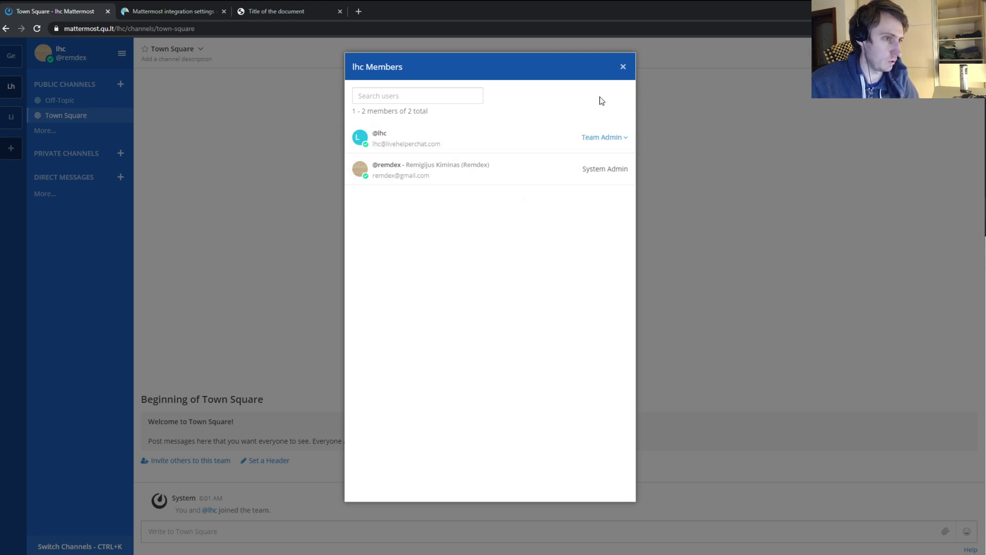
pyautogui.click(623, 67)
pyautogui.click(122, 53)
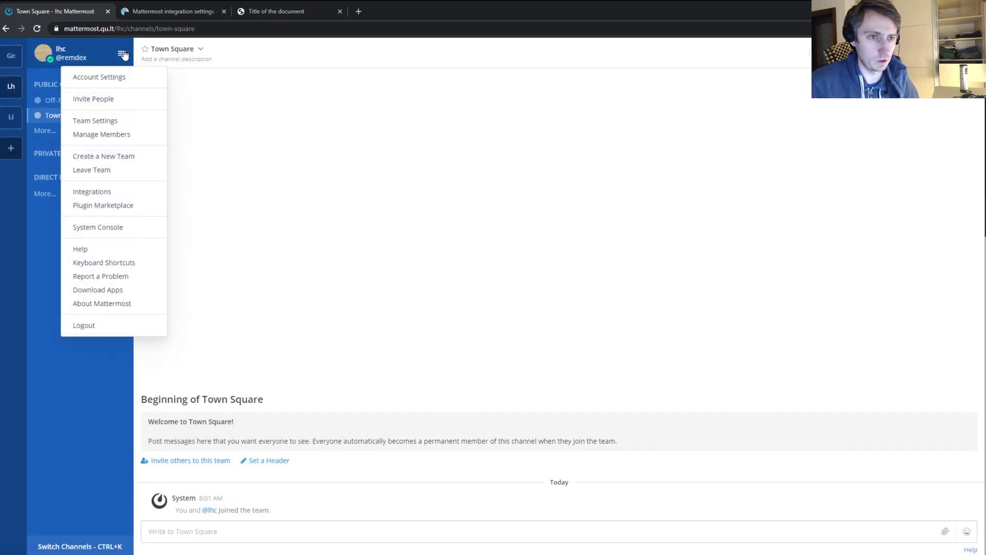
pyautogui.click(105, 227)
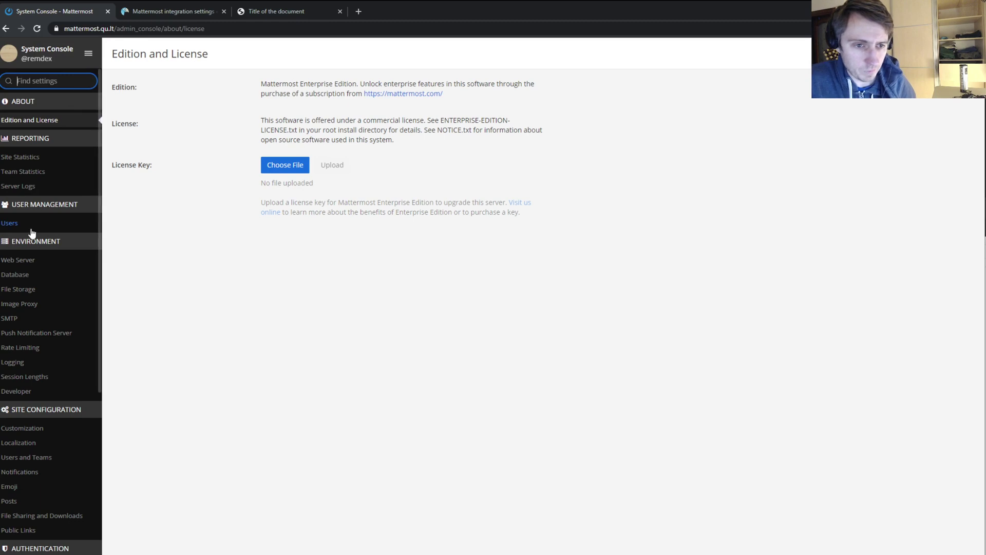
pyautogui.click(17, 225)
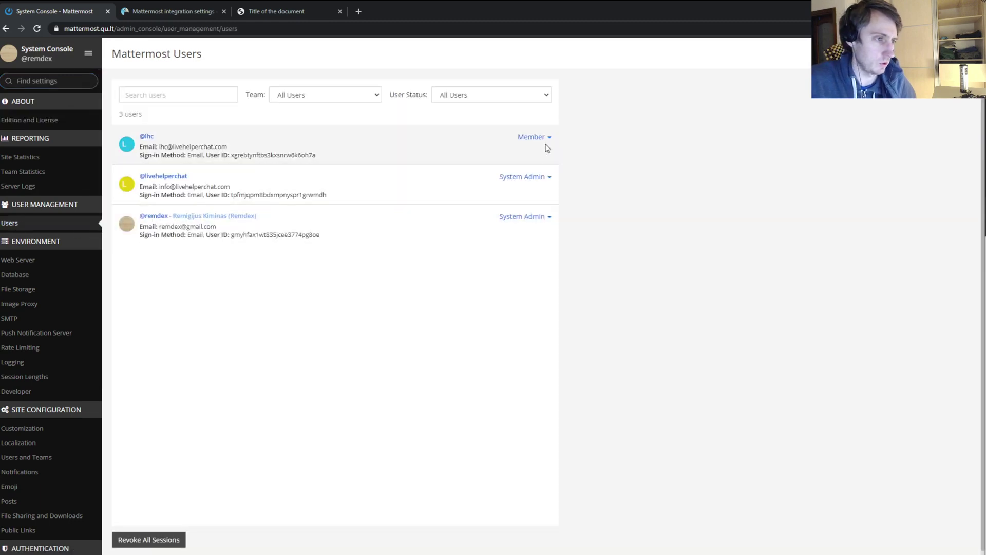
pyautogui.click(533, 138)
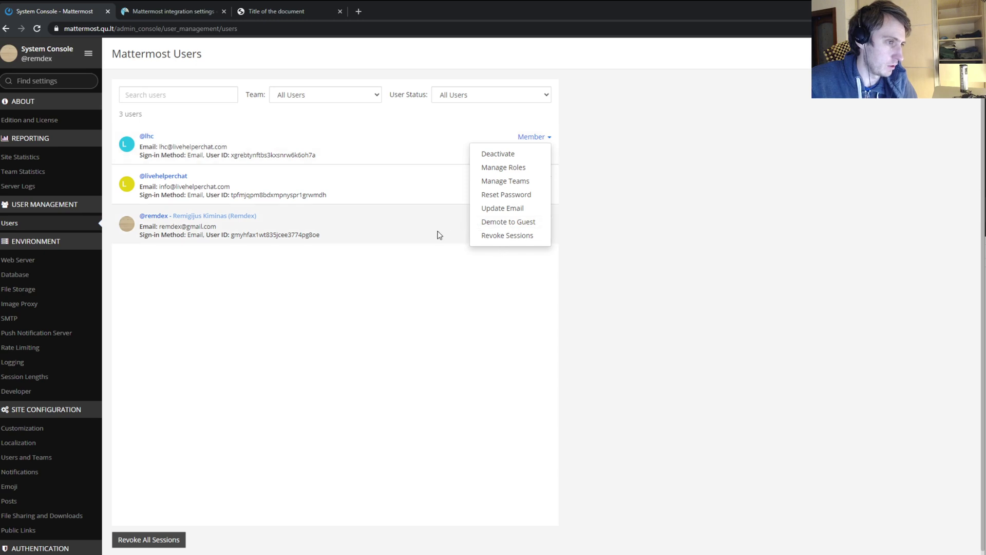
pyautogui.click(512, 170)
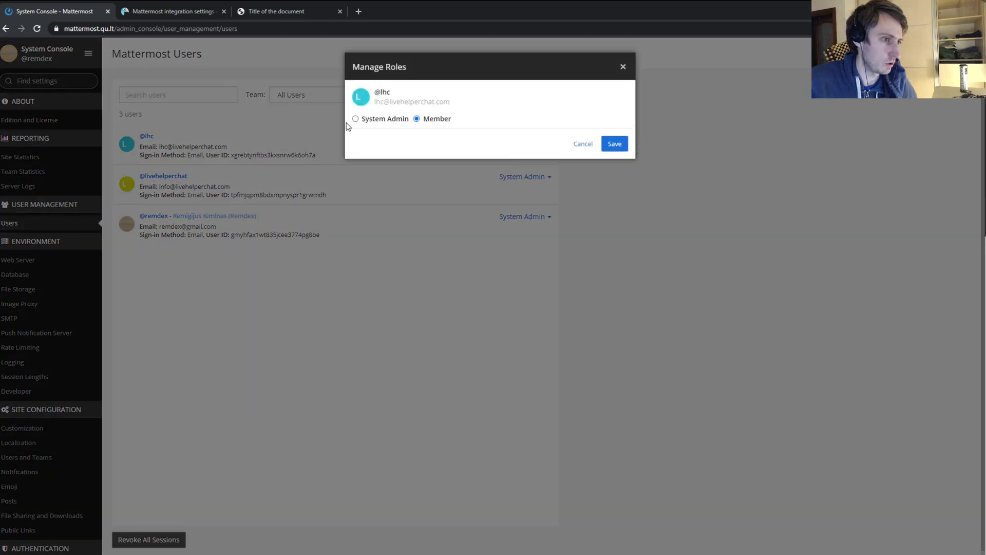
pyautogui.click(619, 147)
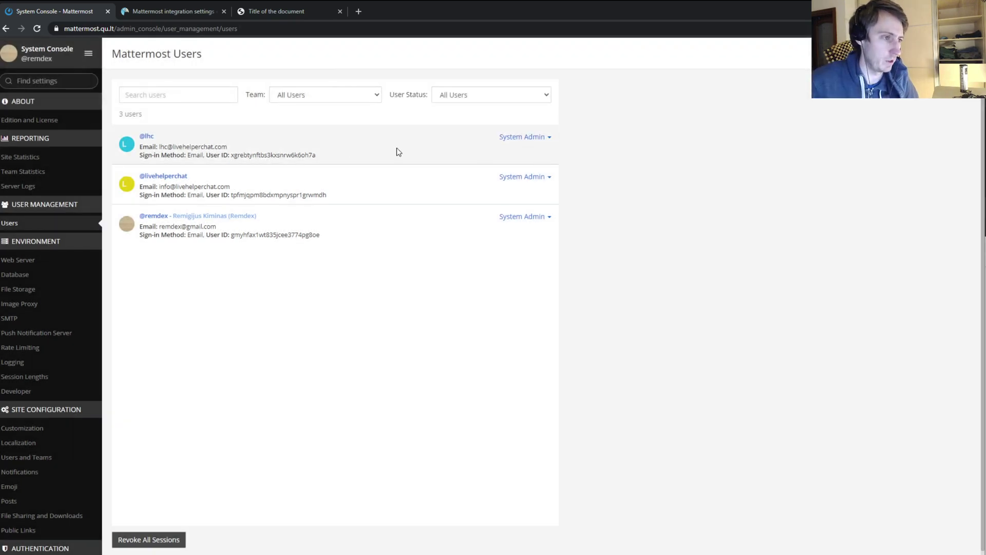
# - Bring up the System Console's team switching menu
pyautogui.click(88, 54)
pyautogui.click(193, 84)
pyautogui.click(84, 58)
pyautogui.click(58, 57)
pyautogui.click(84, 62)
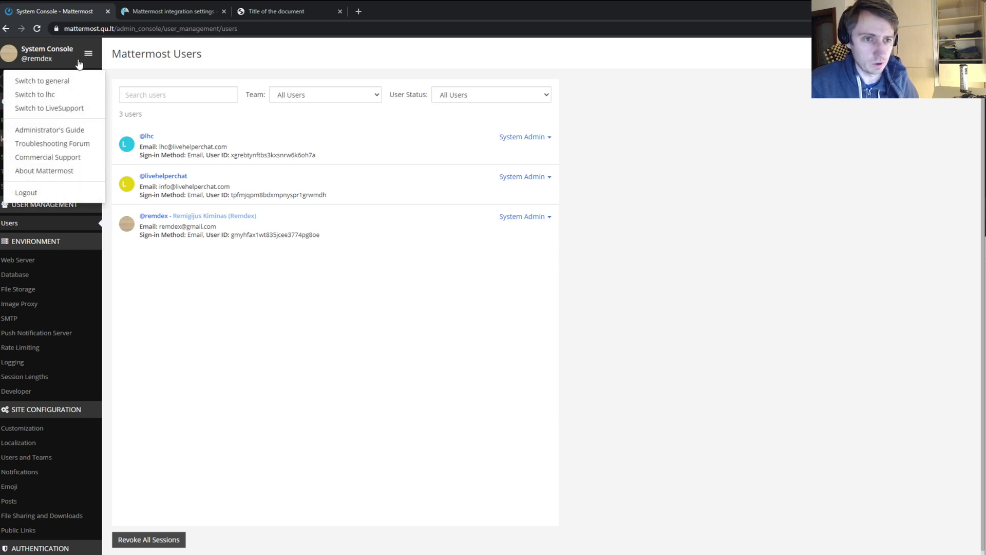
# - Switch from the System Console back to the lhc team's Town Square
pyautogui.click(45, 82)
pyautogui.click(121, 53)
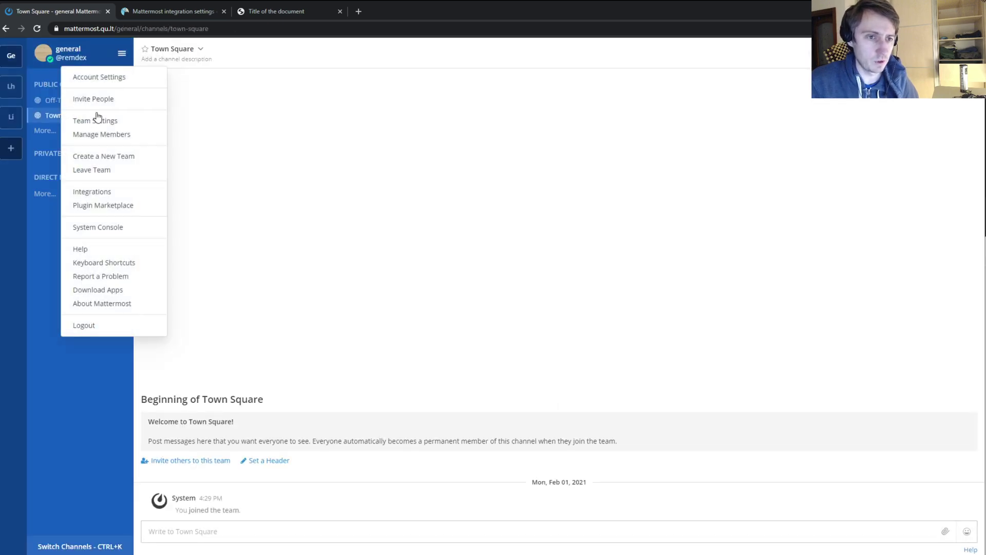
pyautogui.click(121, 54)
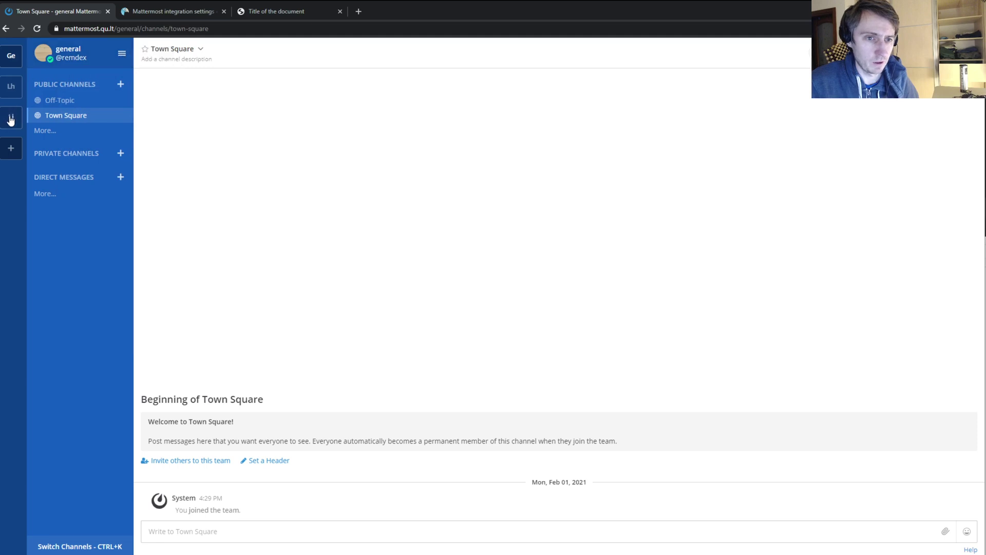
pyautogui.click(11, 120)
pyautogui.click(11, 86)
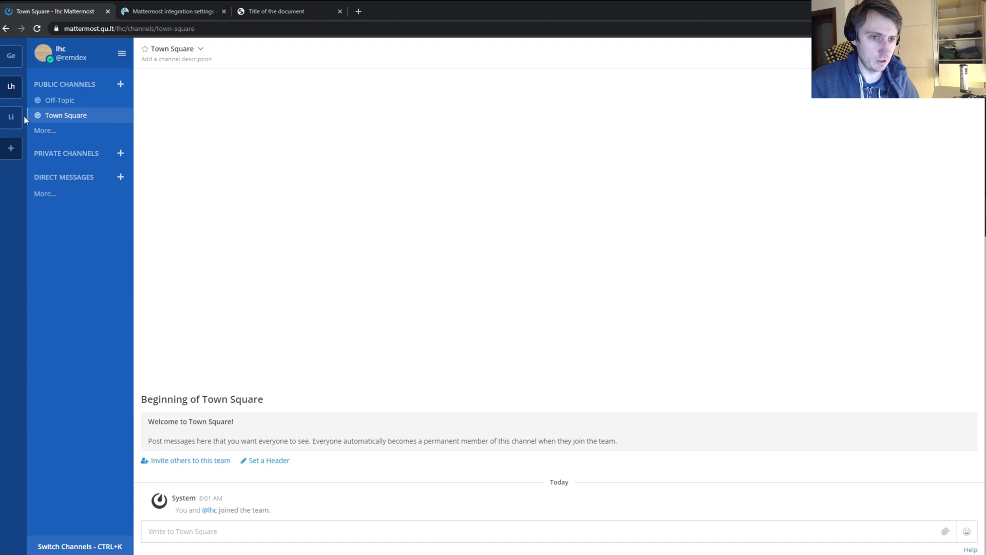
# - Create a public channel named 'livehelperchat' in the lhc team
pyautogui.click(121, 84)
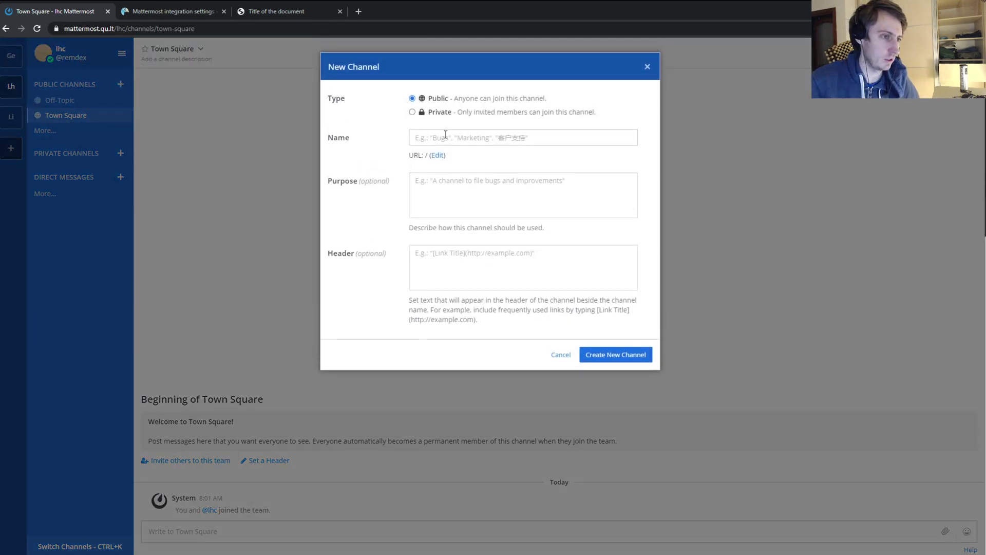
pyautogui.click(445, 134)
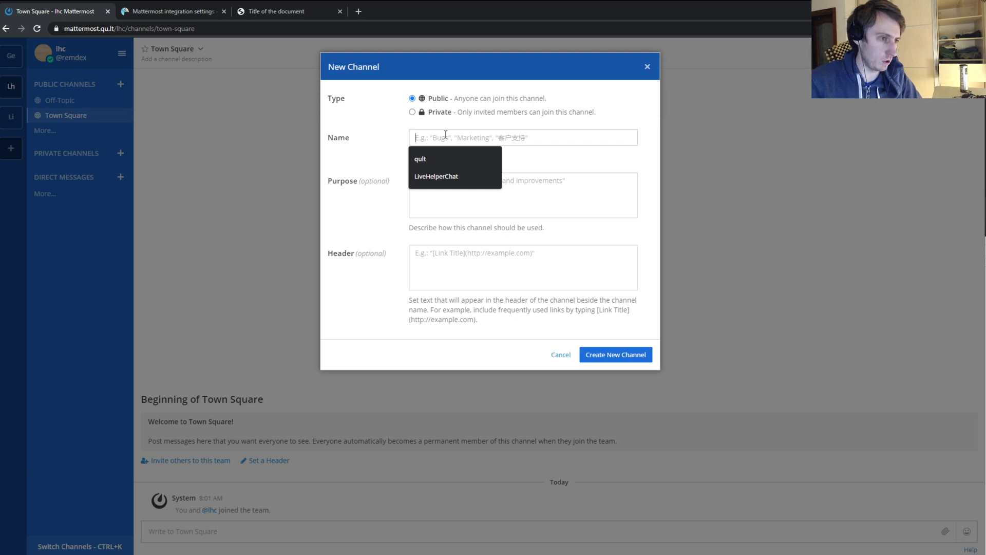
pyautogui.write('liveh')
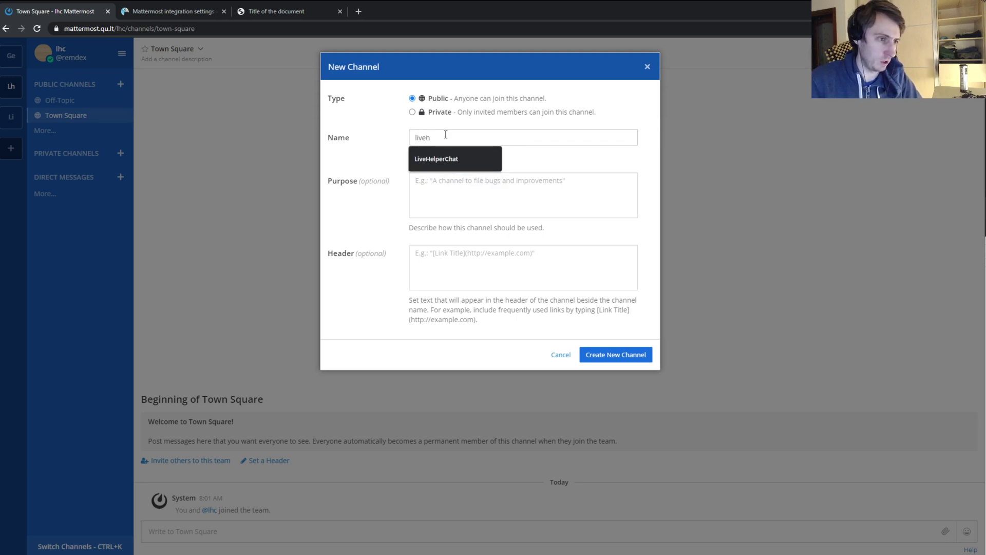
pyautogui.write('elperchat')
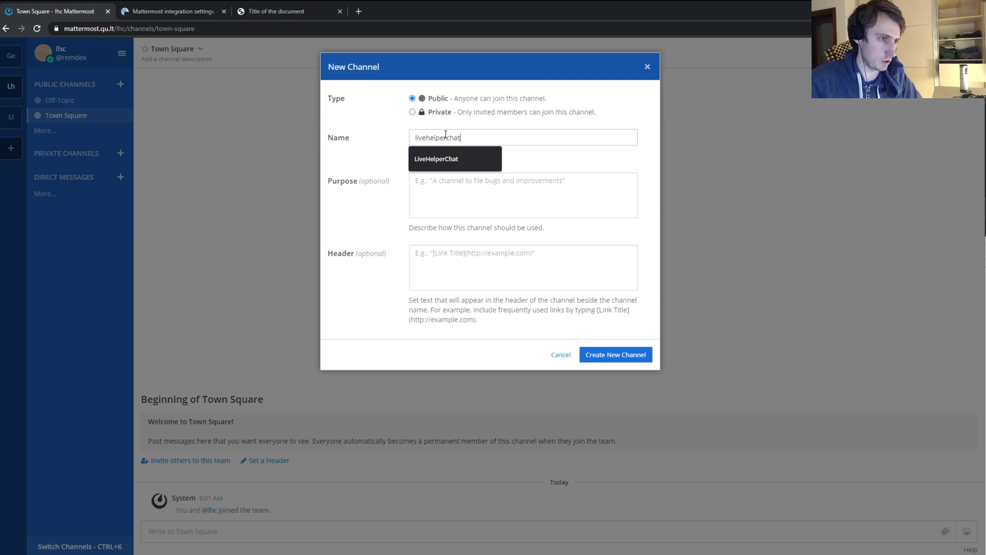
pyautogui.click(524, 194)
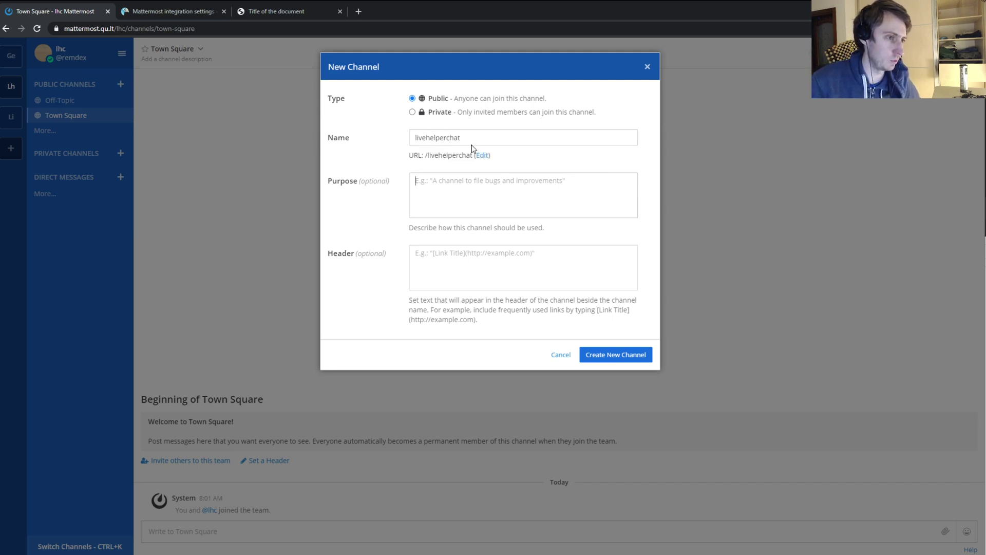
pyautogui.click(615, 354)
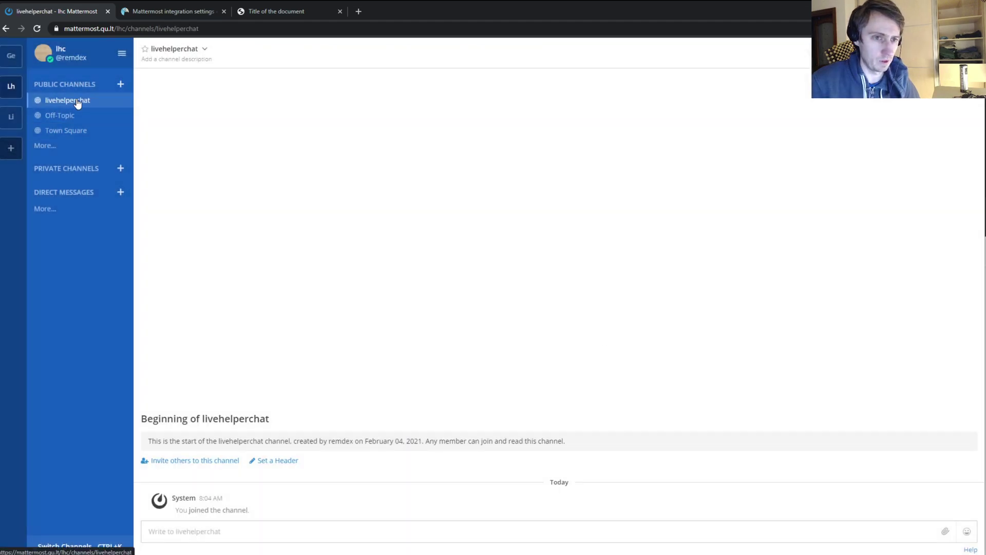
pyautogui.click(208, 464)
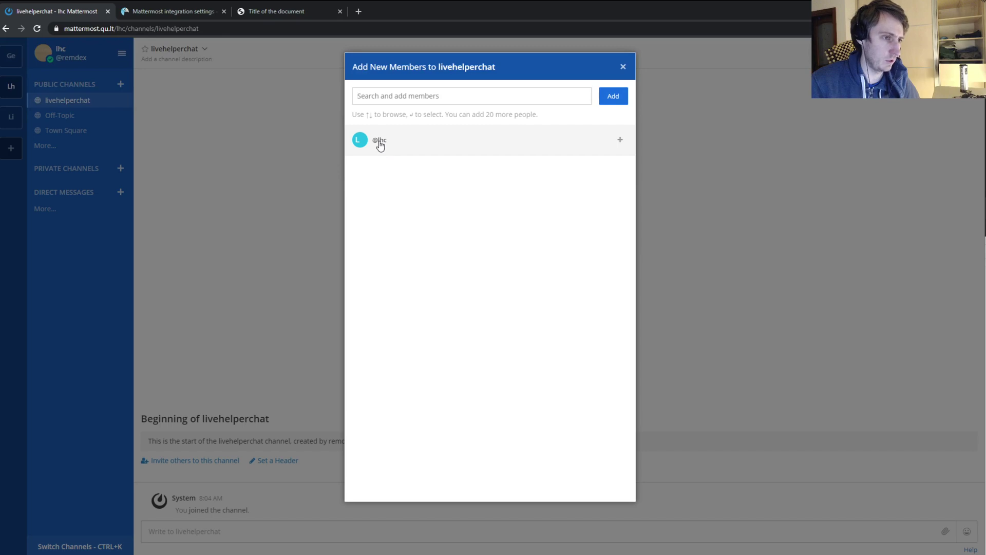
pyautogui.click(621, 142)
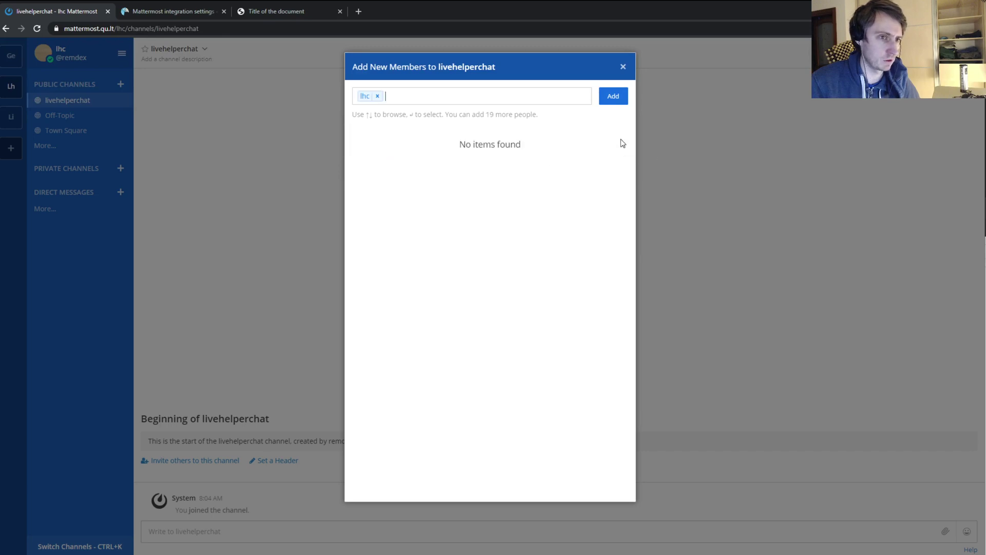
pyautogui.click(612, 98)
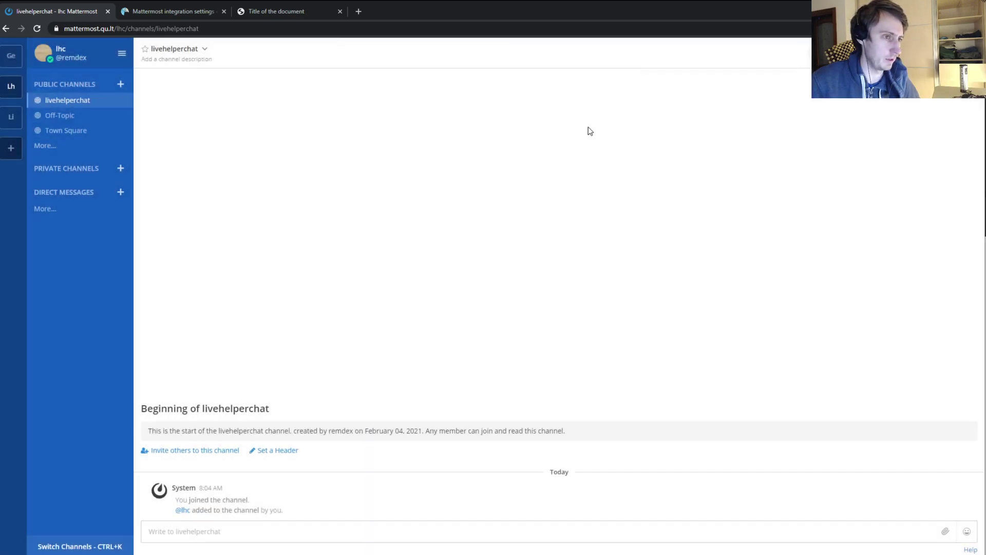
pyautogui.click(816, 51)
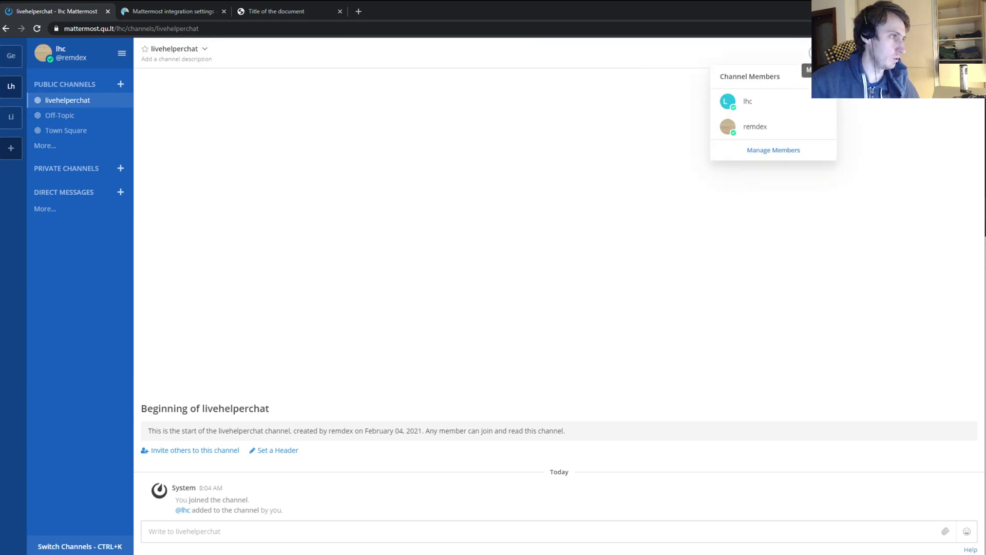
pyautogui.click(373, 138)
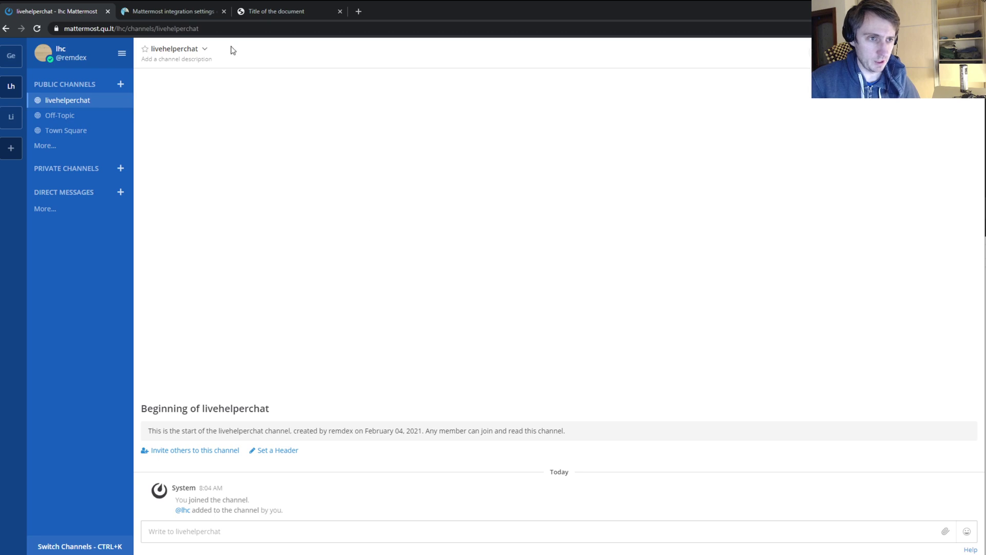
# - Go to Live Helper Chat's Mattermost integration settings, focusing the Mattermost host field
pyautogui.click(169, 9)
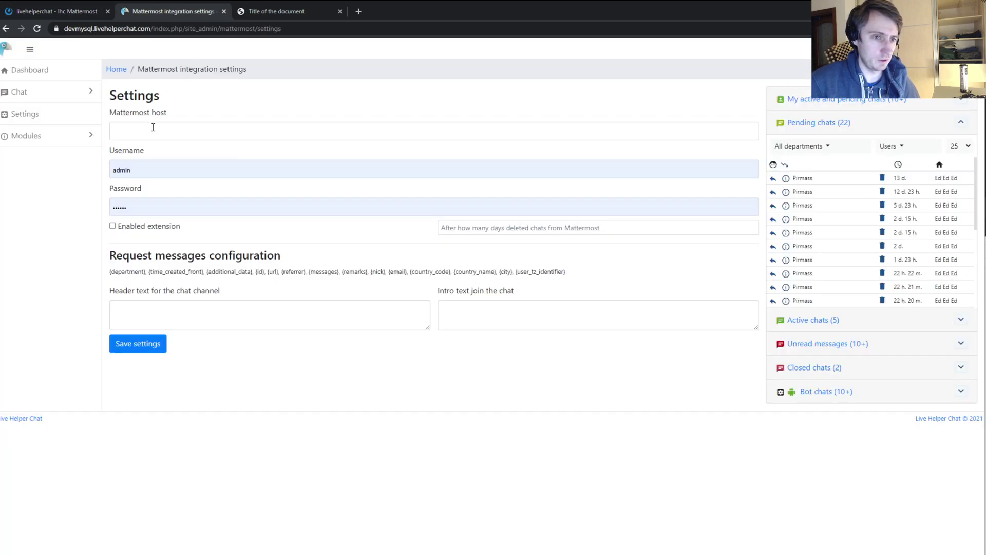
pyautogui.click(155, 127)
pyautogui.click(323, 163)
pyautogui.click(283, 131)
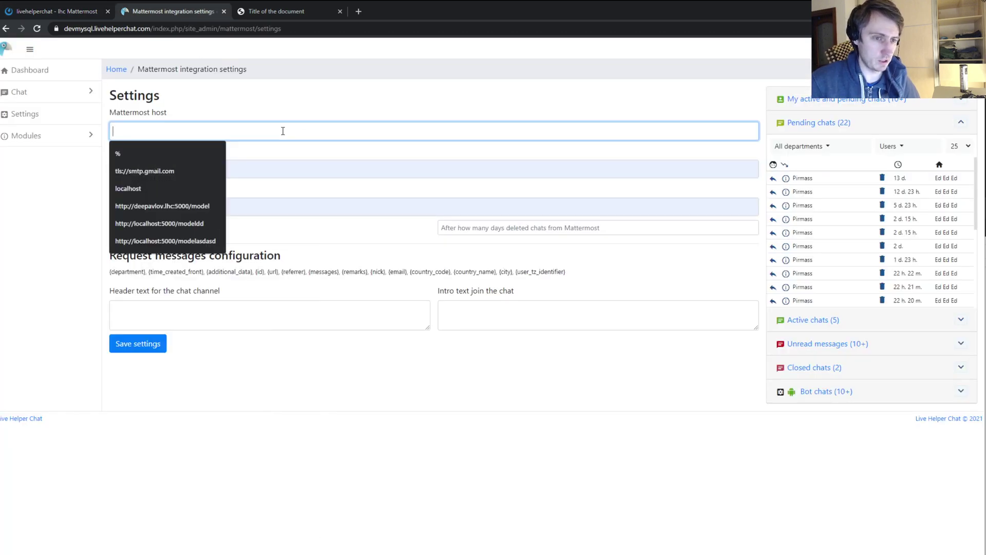